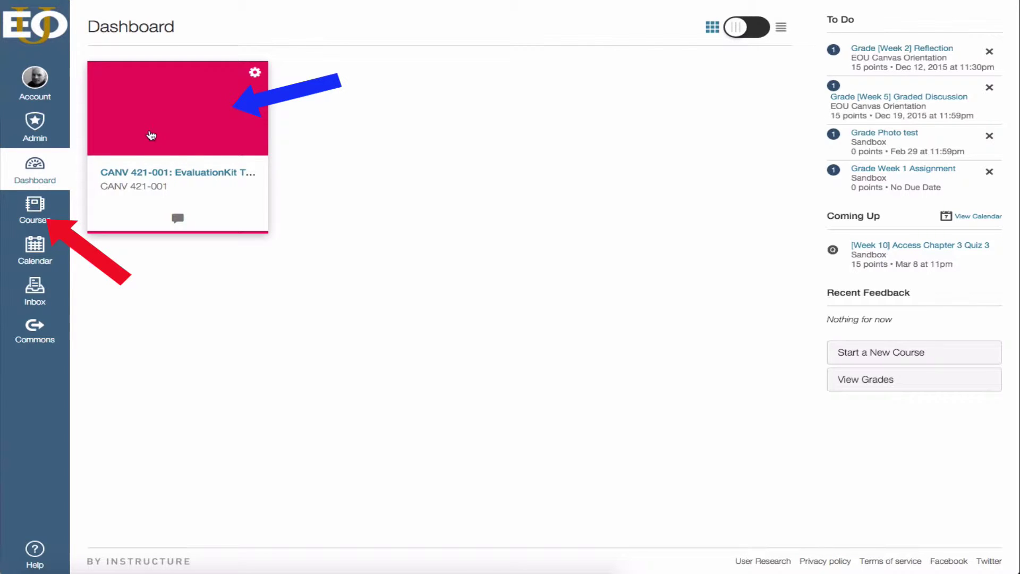
# Step: Open the CANV 421-001 course from the list of courses
pyautogui.click(35, 208)
pyautogui.click(138, 53)
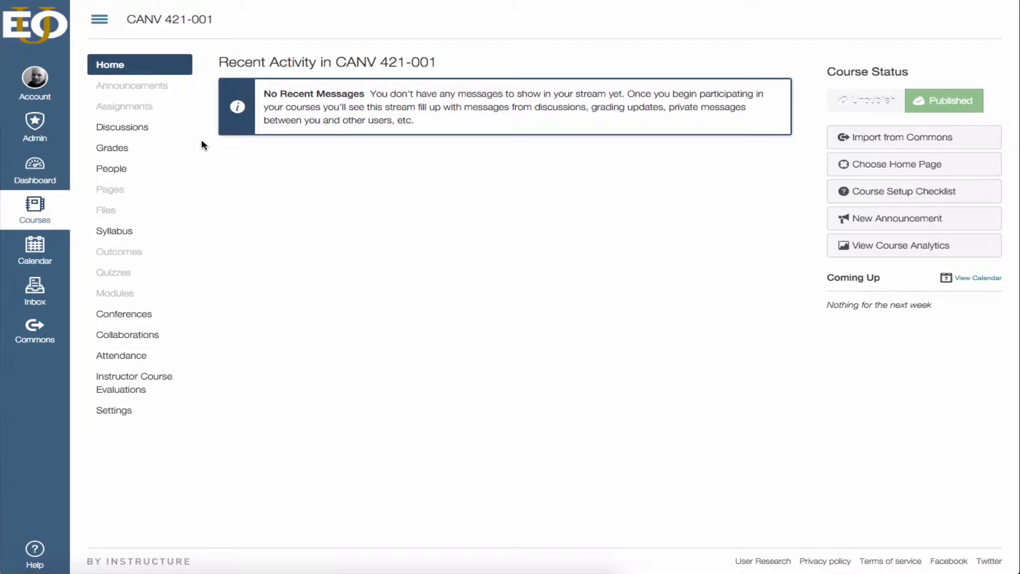
# Step: Hide the course navigation menu and show it again
pyautogui.click(97, 23)
pyautogui.click(96, 22)
pyautogui.click(97, 22)
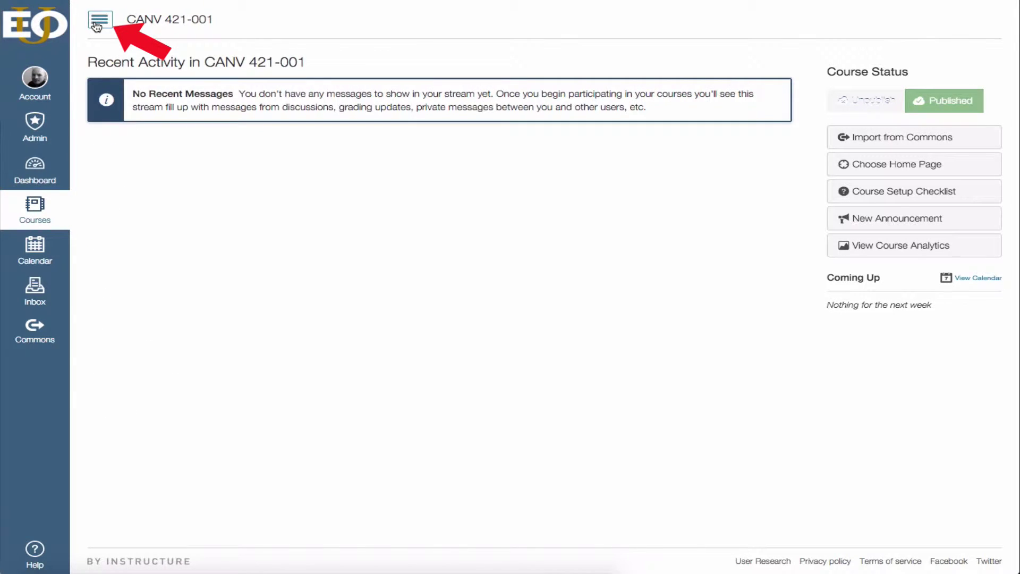
pyautogui.click(96, 24)
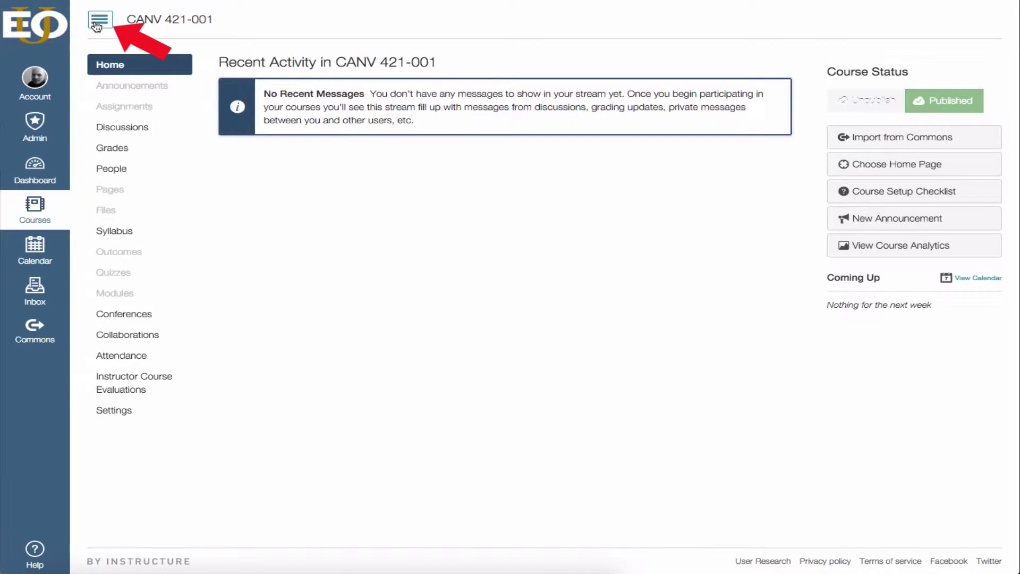
# Step: In Instructor Course Evaluations, create custom question survey CANV421 S16 for the Spring 2016 project, described as "last revision 3/3/16, Leaves of Grass reading assignment questions"
pyautogui.click(150, 386)
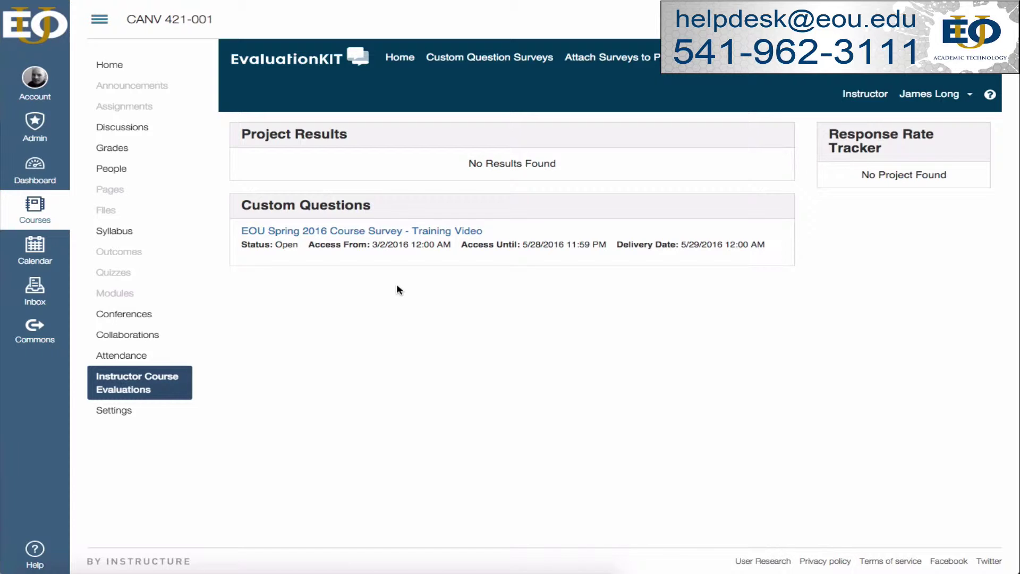
pyautogui.click(355, 232)
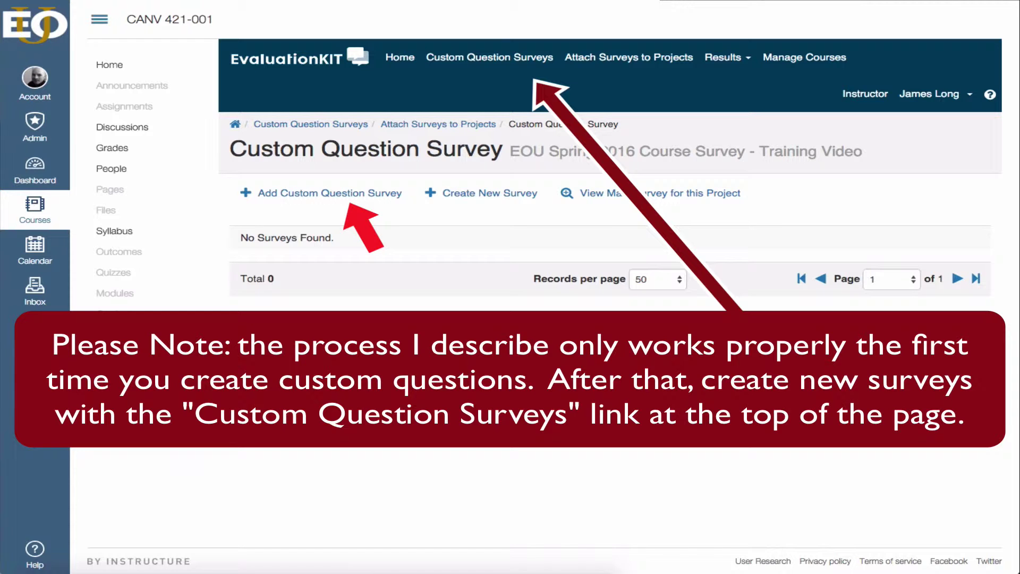
pyautogui.click(330, 193)
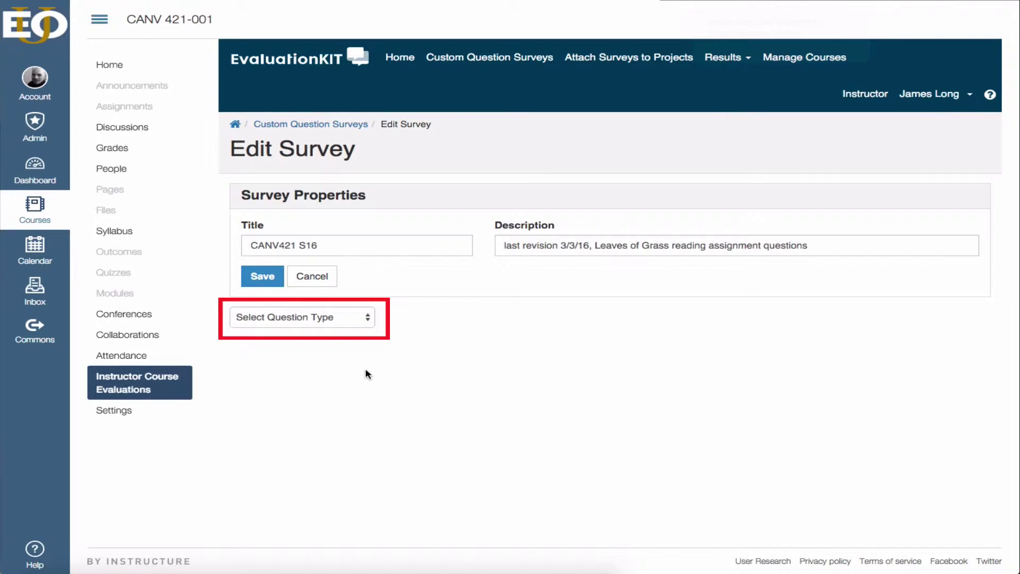
# Step: Add a Multiple Selection question: "On a scale of 1 to 5, please rate your learning experience with regard to the peer review assignment completed in Week 7."
pyautogui.click(357, 317)
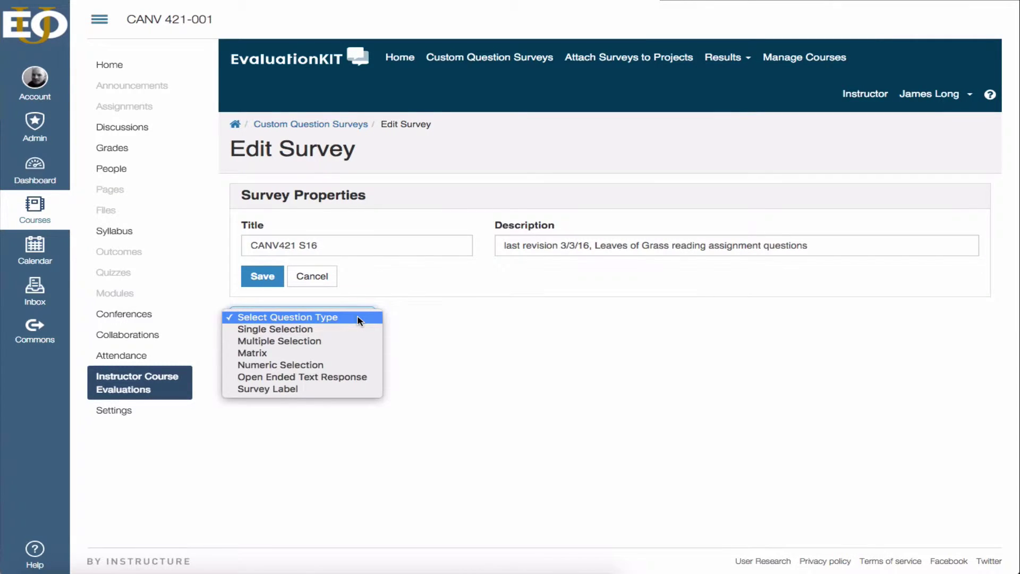
pyautogui.click(340, 342)
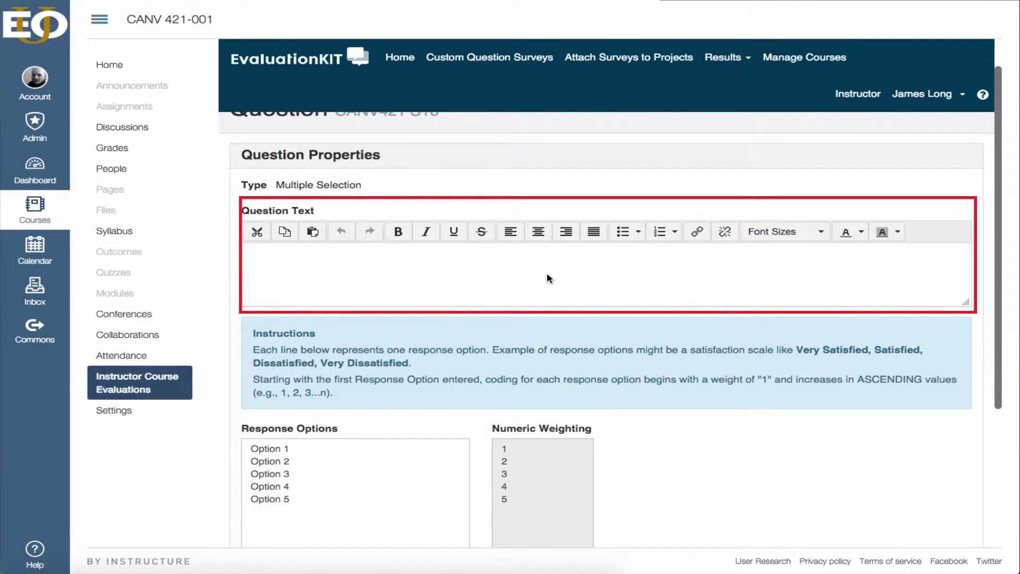
pyautogui.click(549, 278)
pyautogui.write('On a scale of 1 to 5, please rate your learning experience with regard to the peer review assignment completed in Week 7.')
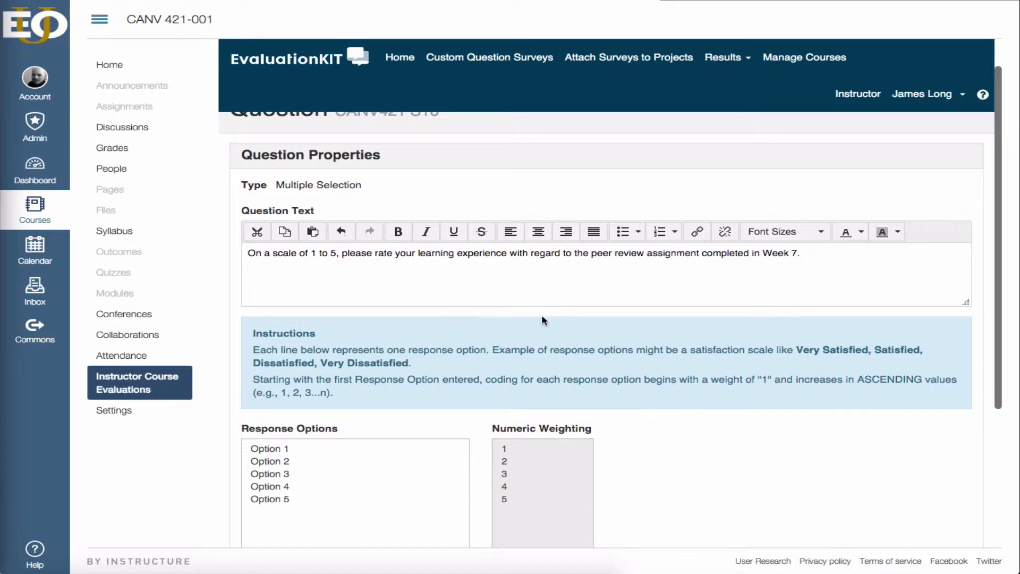
# Step: Replace the response options with "I was bored through it.", "I guess I learned a little?", "I learned a lot!" and "Mind. Blown.", and save the question
pyautogui.scroll(-1, 341, 414)
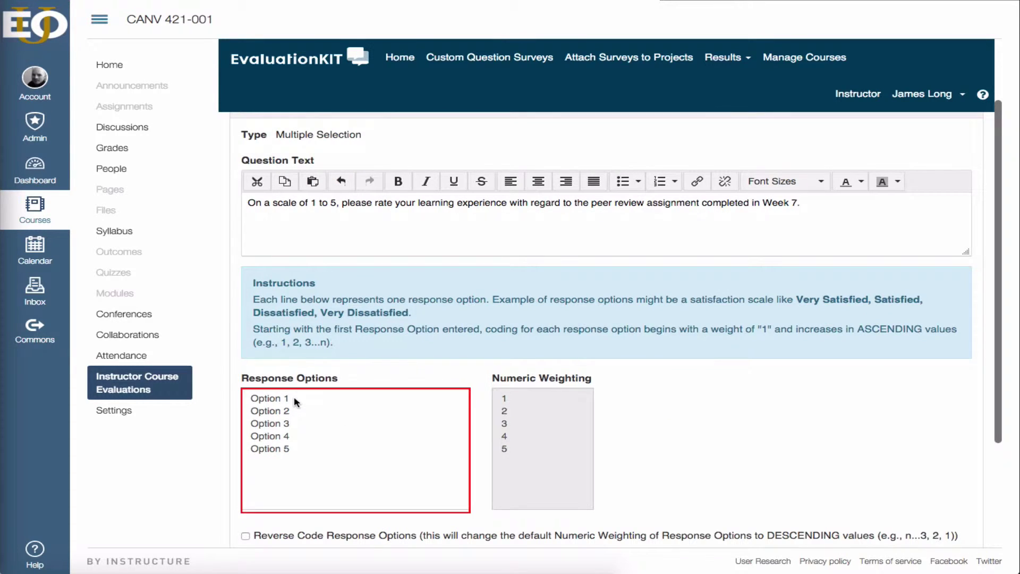
pyautogui.scroll(1, 296, 402)
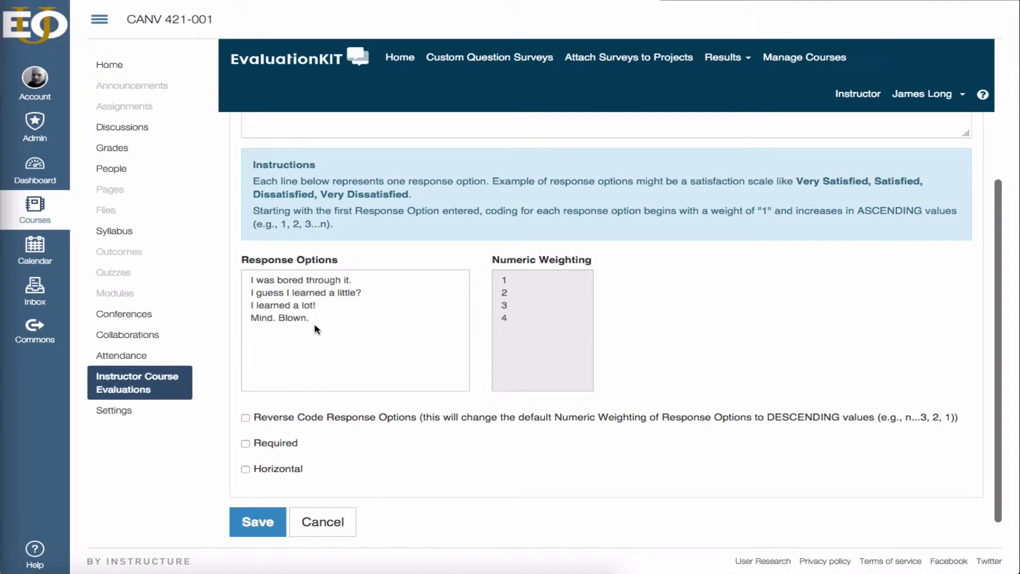
pyautogui.click(260, 521)
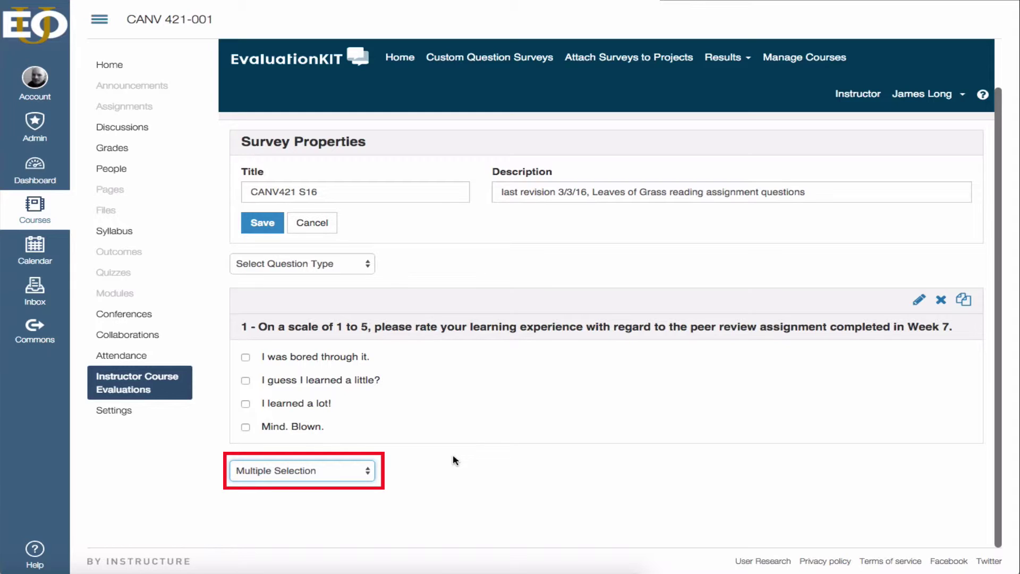
# Step: Add an Open Ended Text Response: "If you selected 1 or 2 for the previous question, please describe what could have made the experience more positive for you."
pyautogui.click(361, 478)
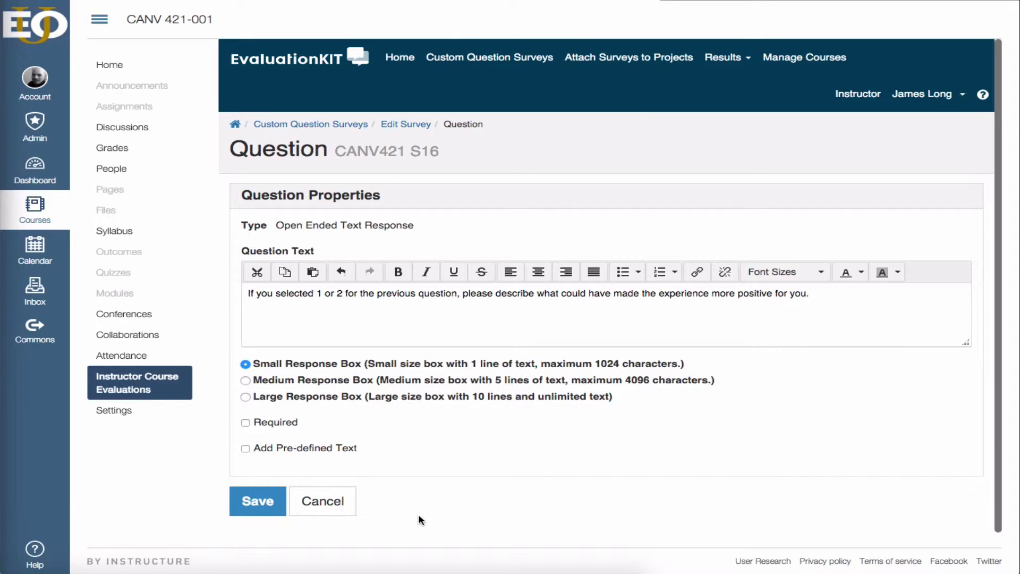
pyautogui.click(246, 502)
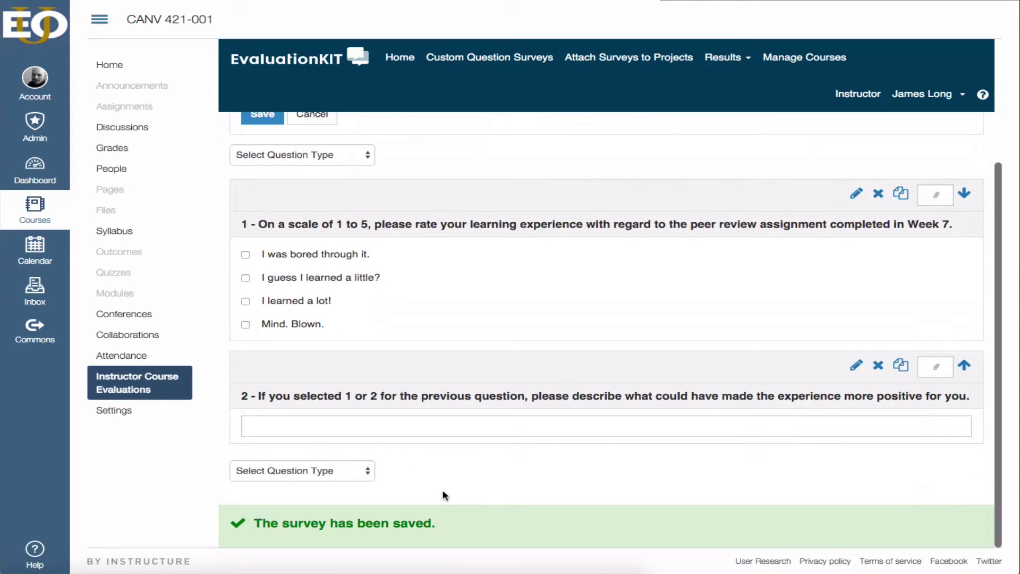
# Step: Go to attaching surveys to projects and start adding a custom question survey to EOU Spring 2016 Course Survey - Training Video
pyautogui.scroll(1, 433, 494)
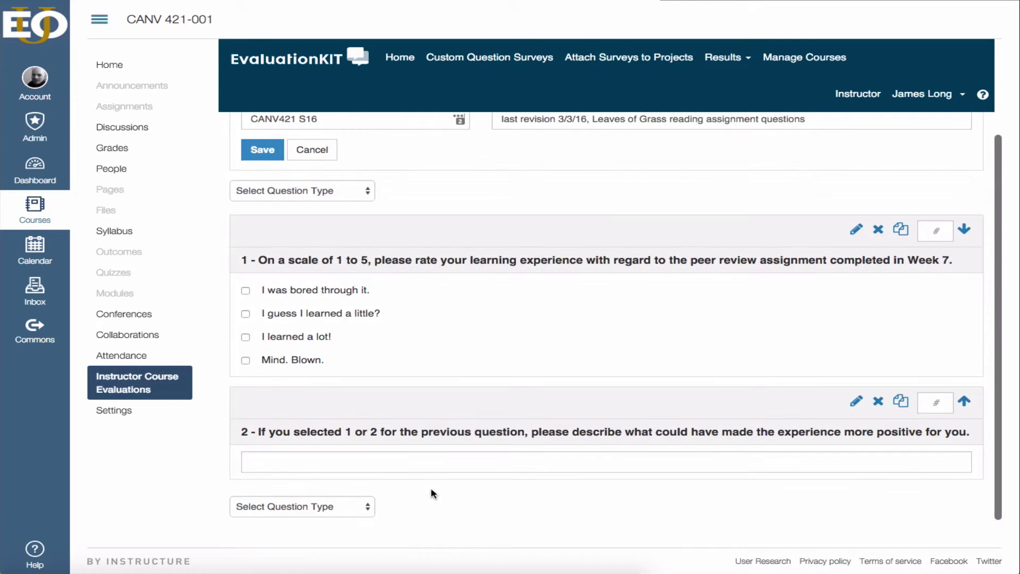
pyautogui.scroll(1, 433, 494)
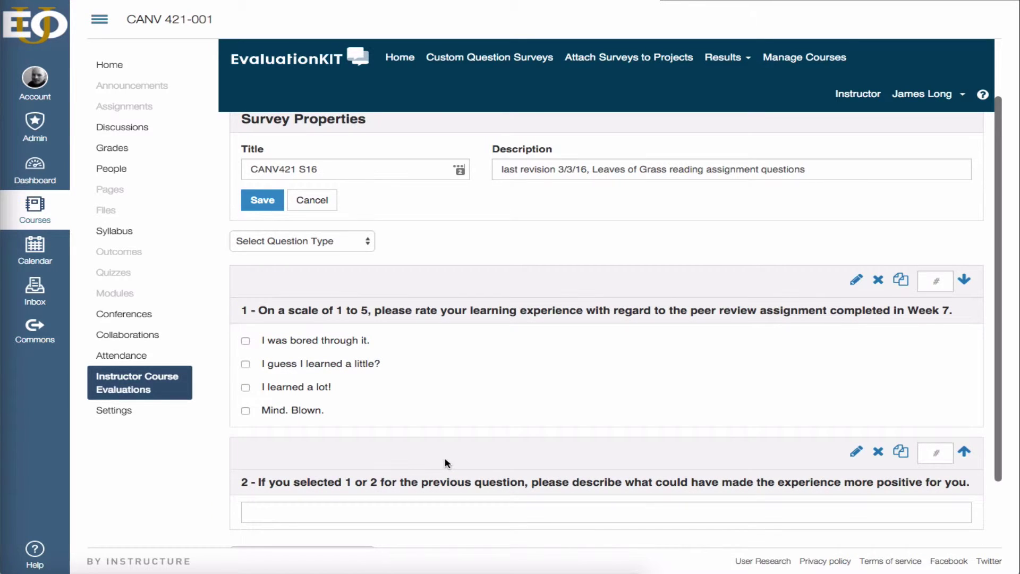
pyautogui.scroll(1, 445, 463)
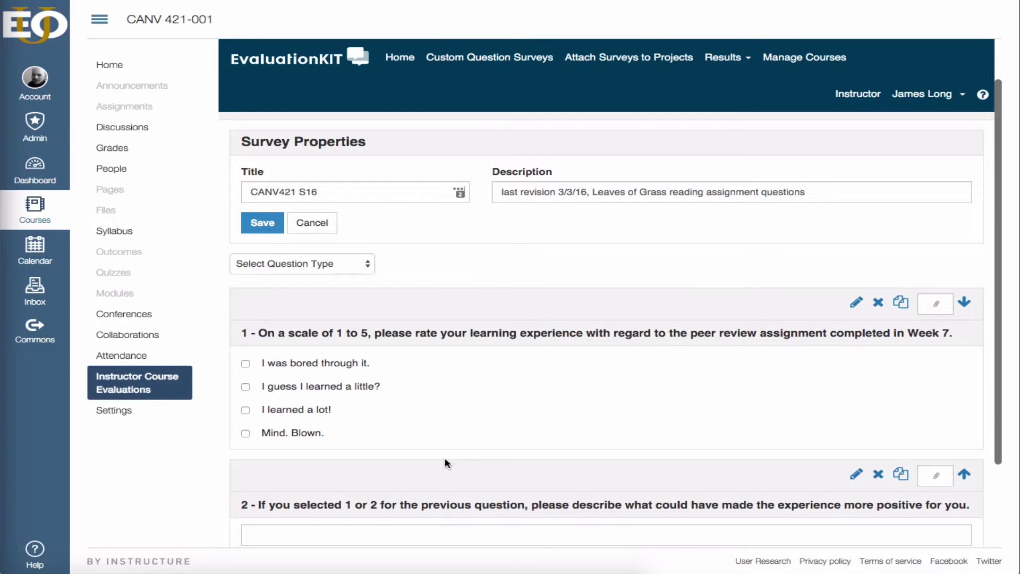
pyautogui.scroll(1, 449, 526)
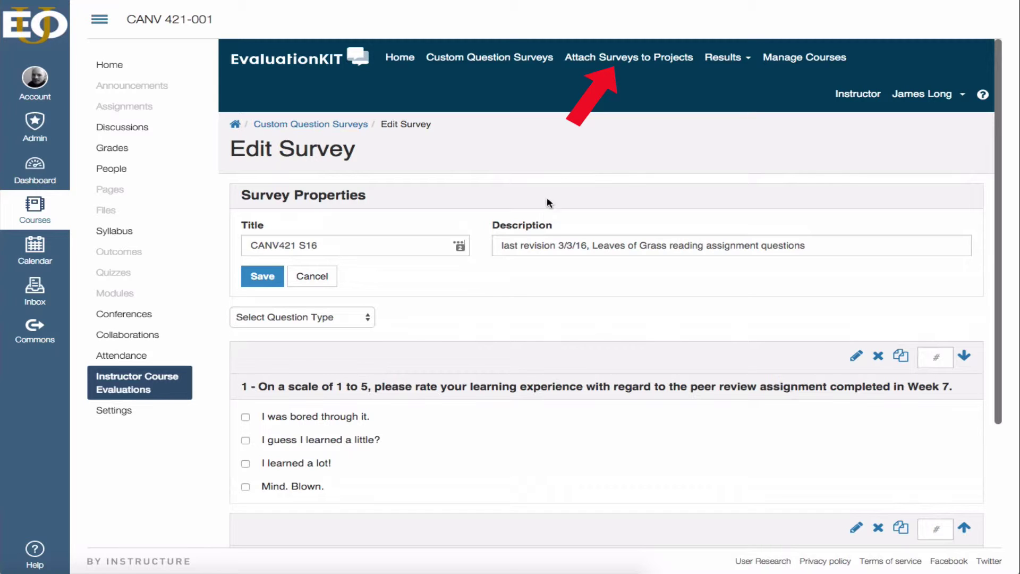
pyautogui.click(618, 68)
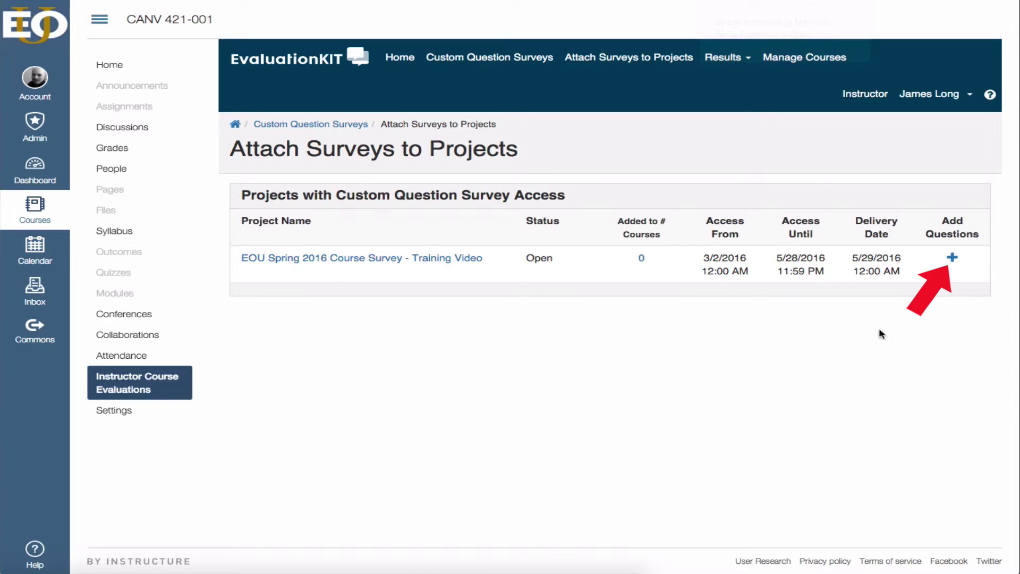
pyautogui.click(952, 258)
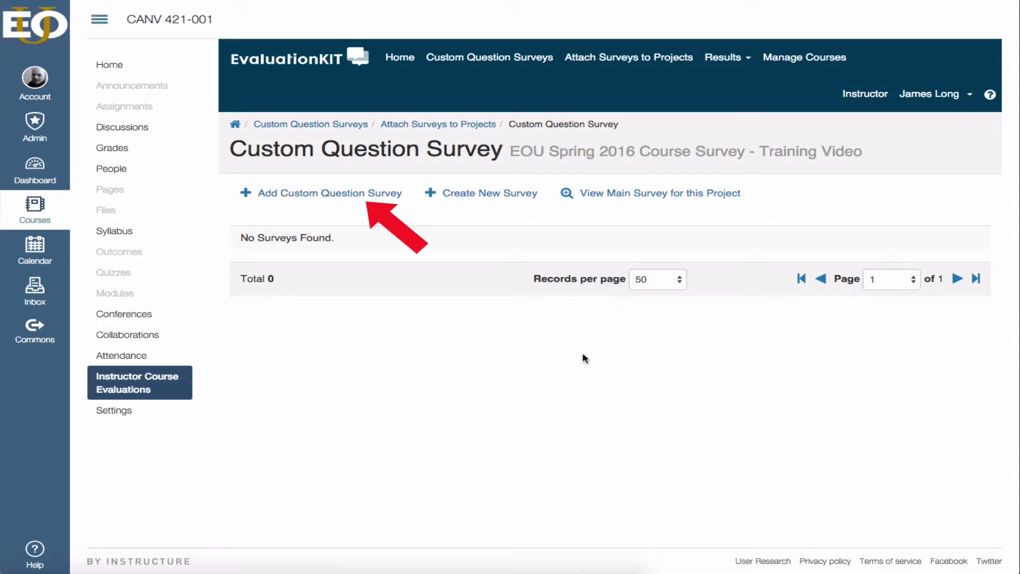
pyautogui.click(336, 195)
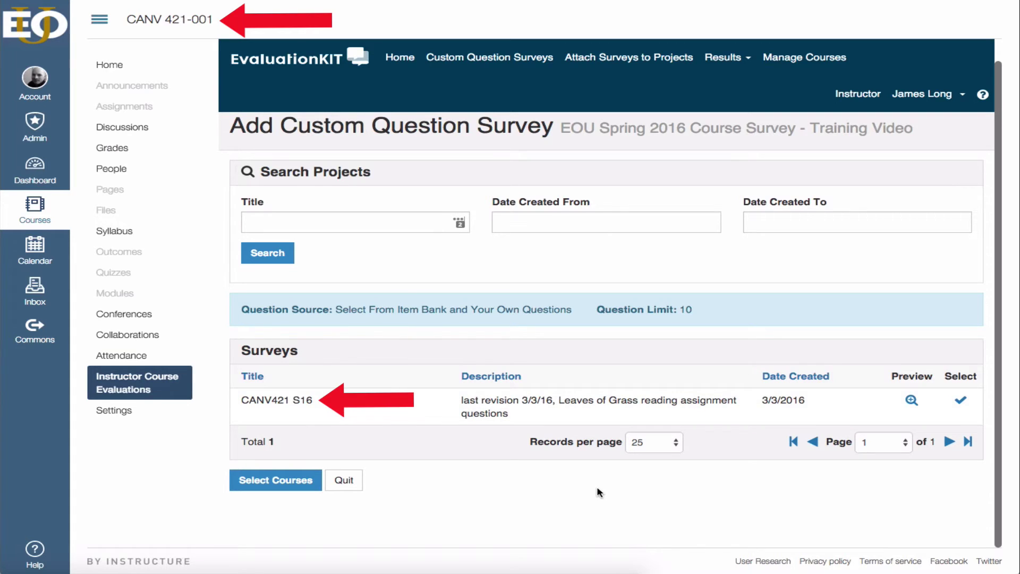
# Step: Select the CANV421 S16 survey for the project and proceed to choosing its courses
pyautogui.scroll(1, 490, 528)
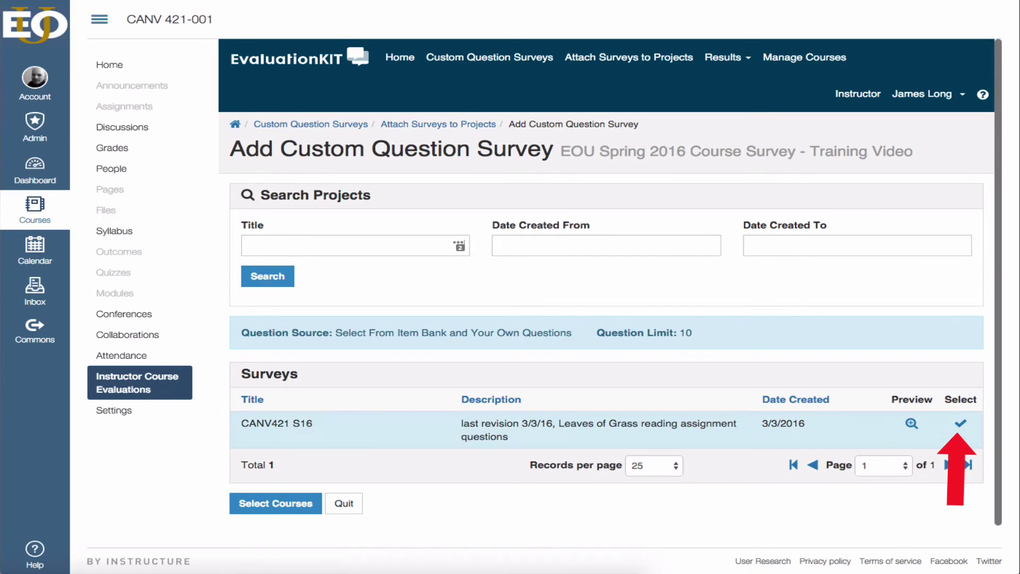
pyautogui.click(961, 425)
pyautogui.scroll(-1, 963, 426)
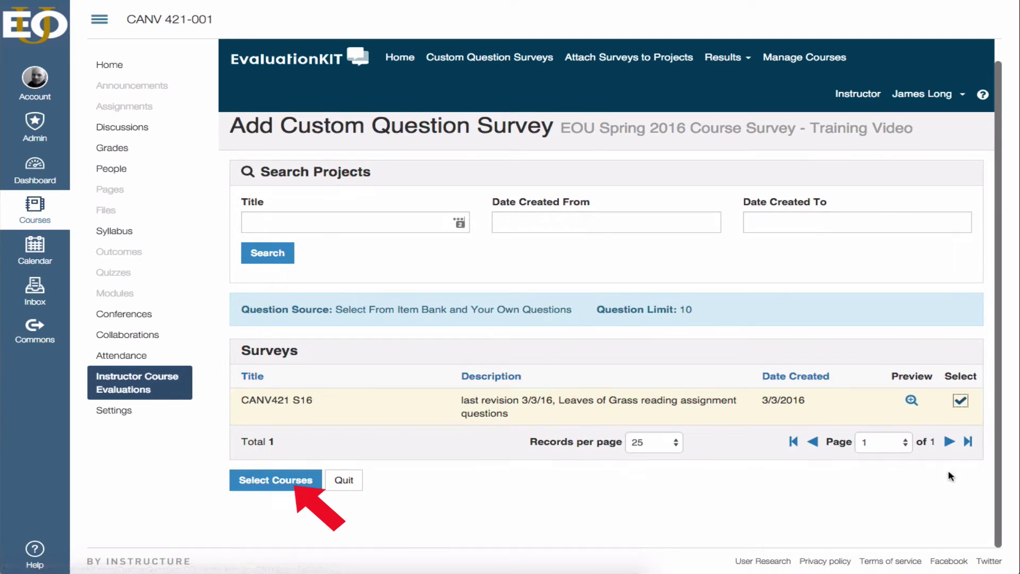
pyautogui.click(280, 487)
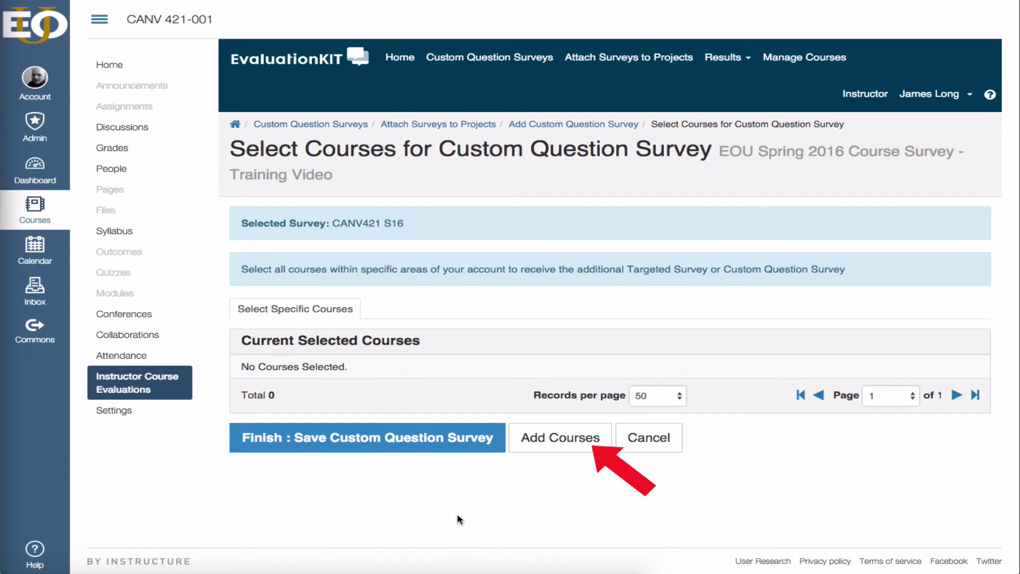
# Step: Attach the custom question survey to course CANV421-001 and open the survey's list of selected courses
pyautogui.click(561, 442)
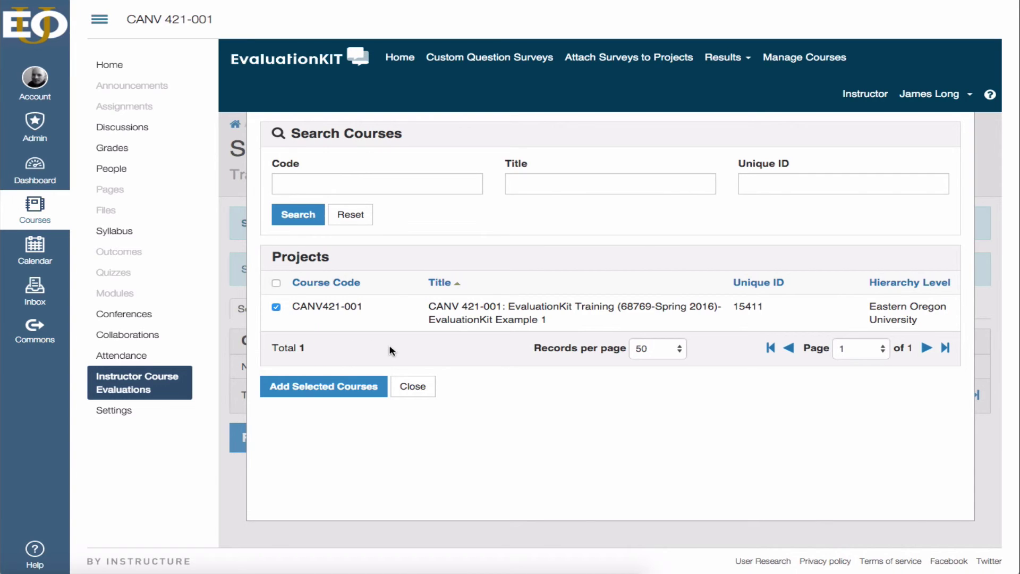
pyautogui.click(338, 393)
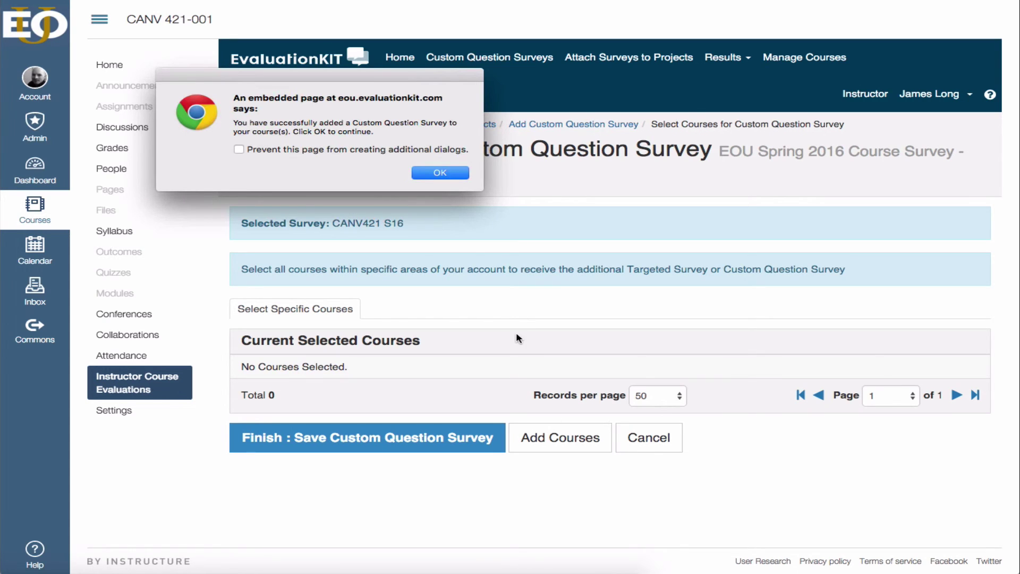
pyautogui.click(441, 173)
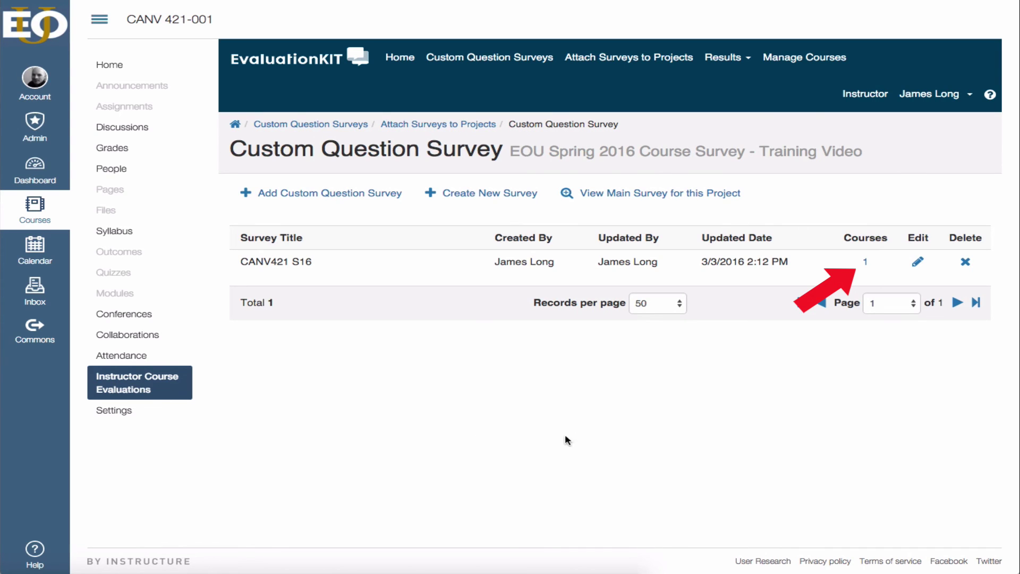
pyautogui.click(865, 262)
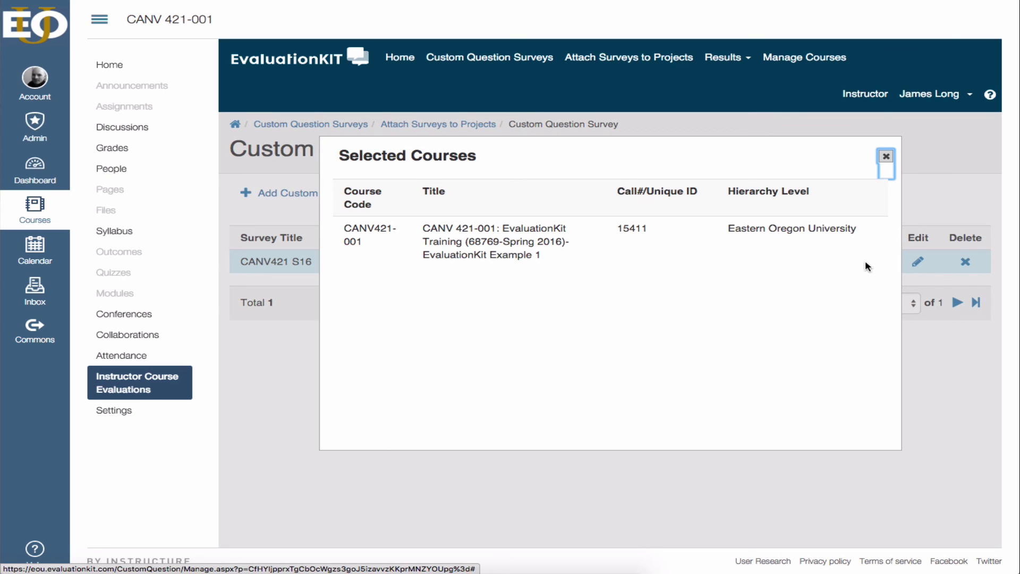